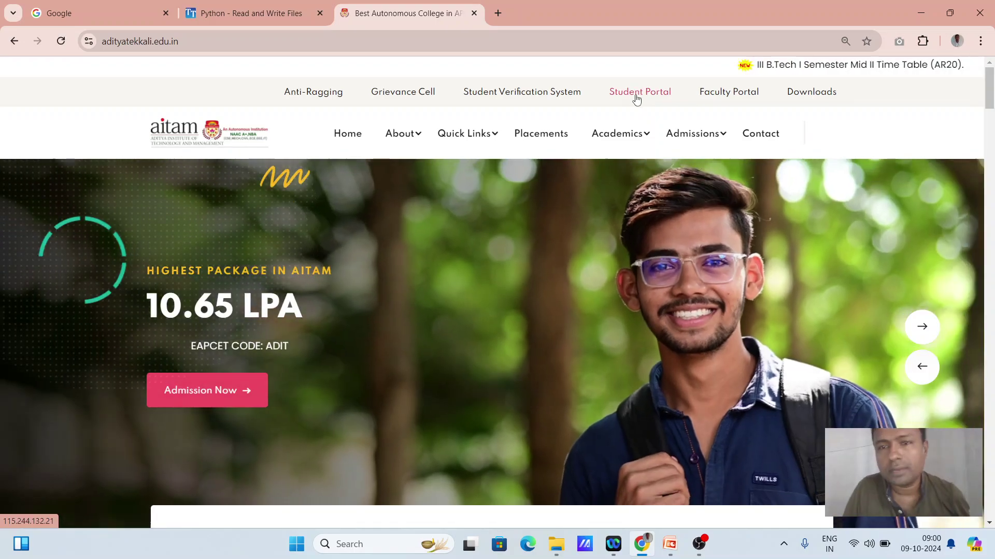
Log in through Student Portal with the student's roll number and the account password
left_click(637, 94)
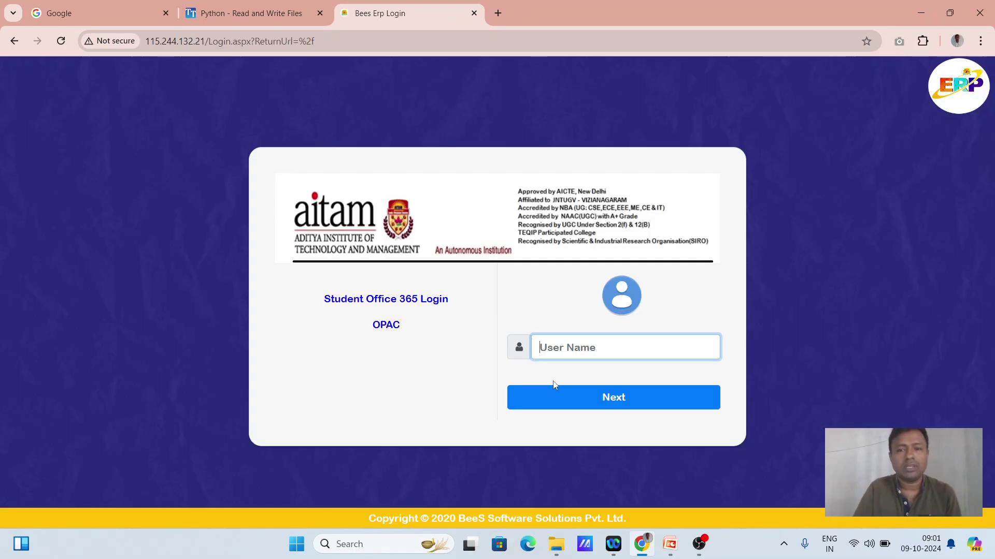
left_click(553, 347)
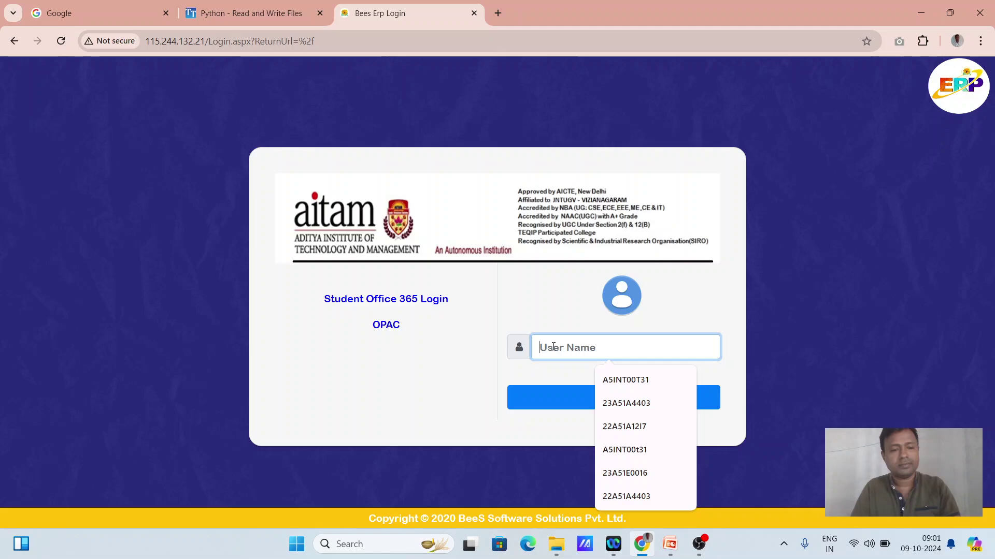
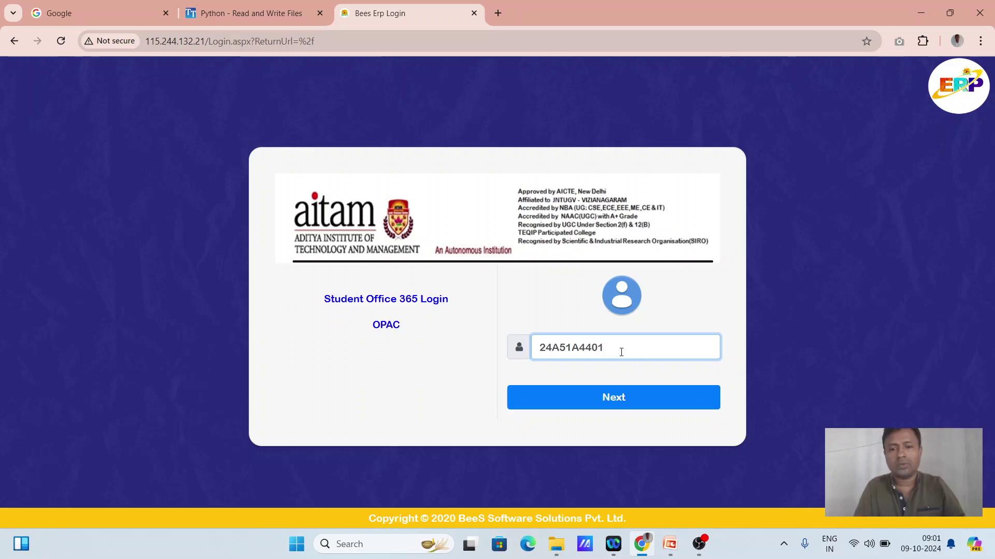
left_click_drag(621, 352, 473, 349)
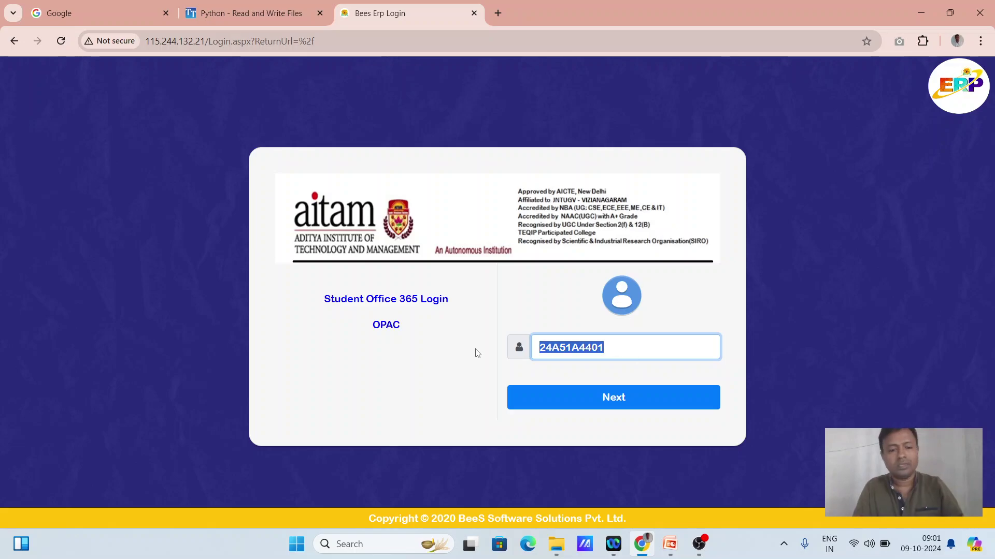
left_click(583, 399)
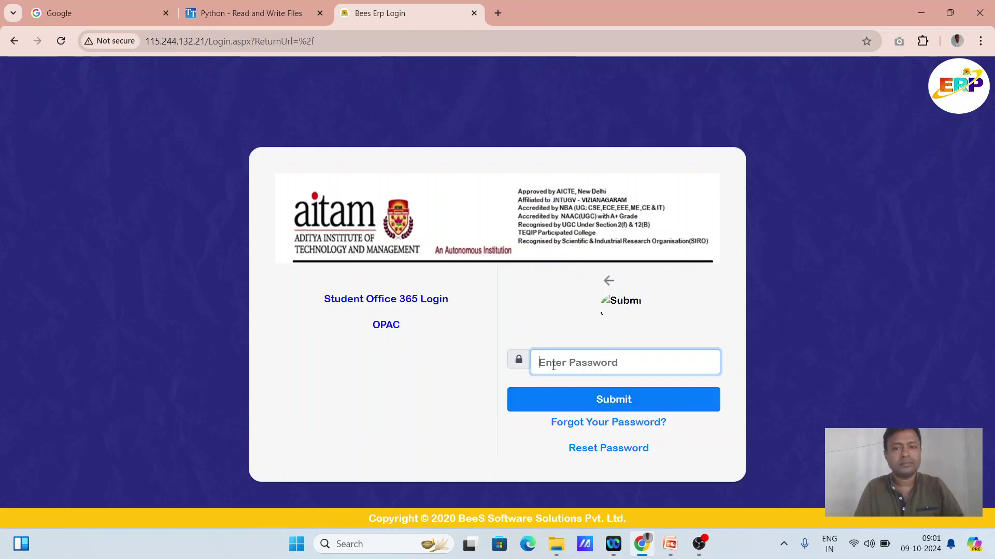
key("ctrl+v")
left_click(620, 402)
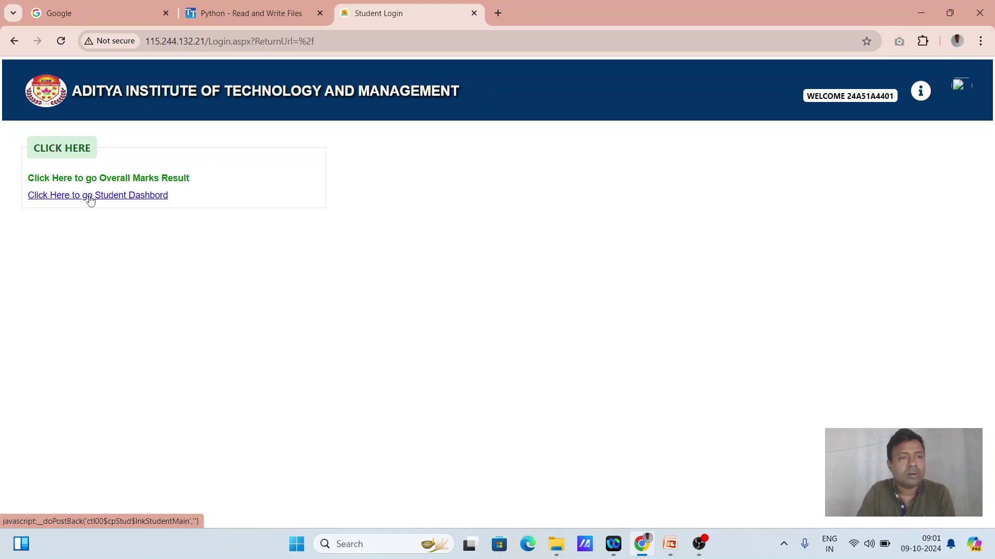
Go to the Student Dashboard and open the @ Office menu
left_click(90, 199)
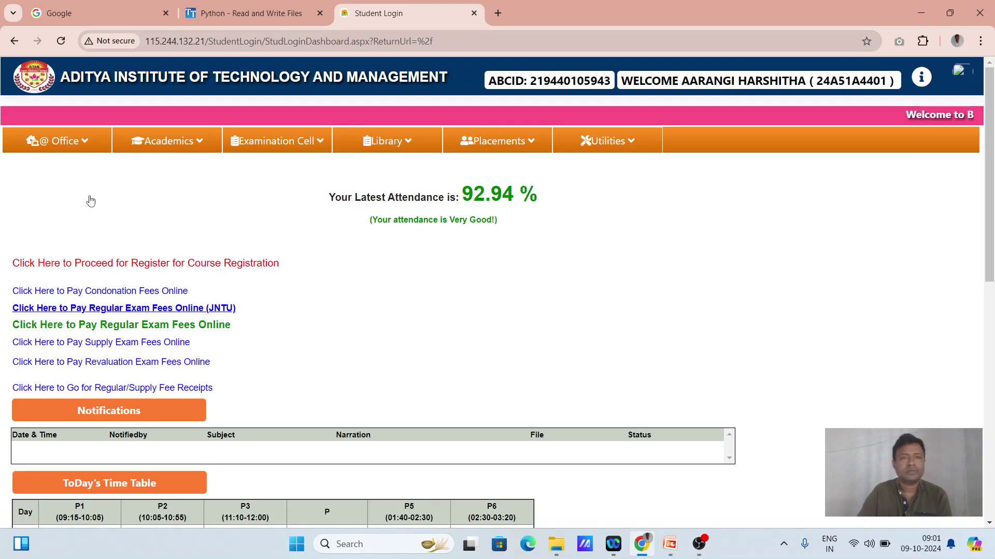
left_click(85, 144)
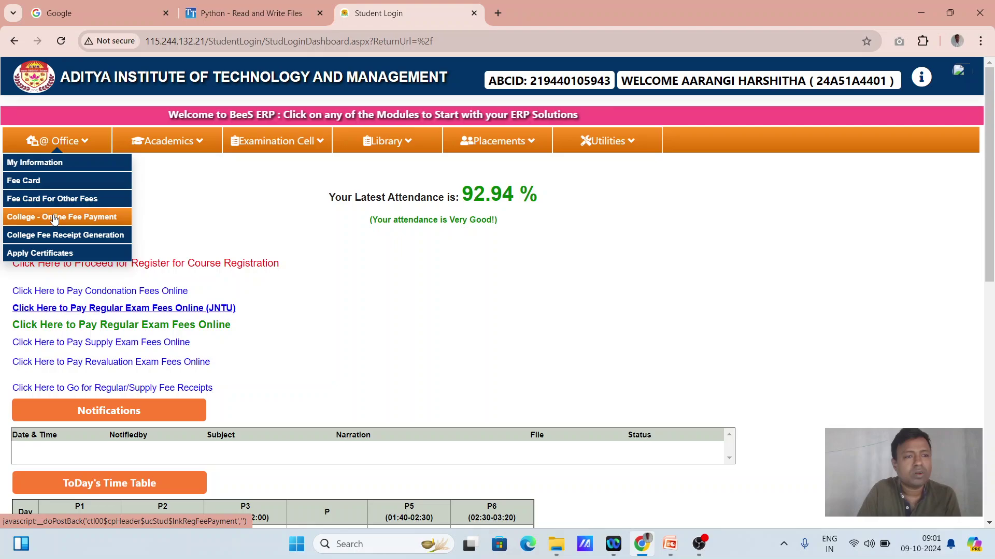
Open College - Online Fee Payment and select the CollegeFee fee type
left_click(54, 219)
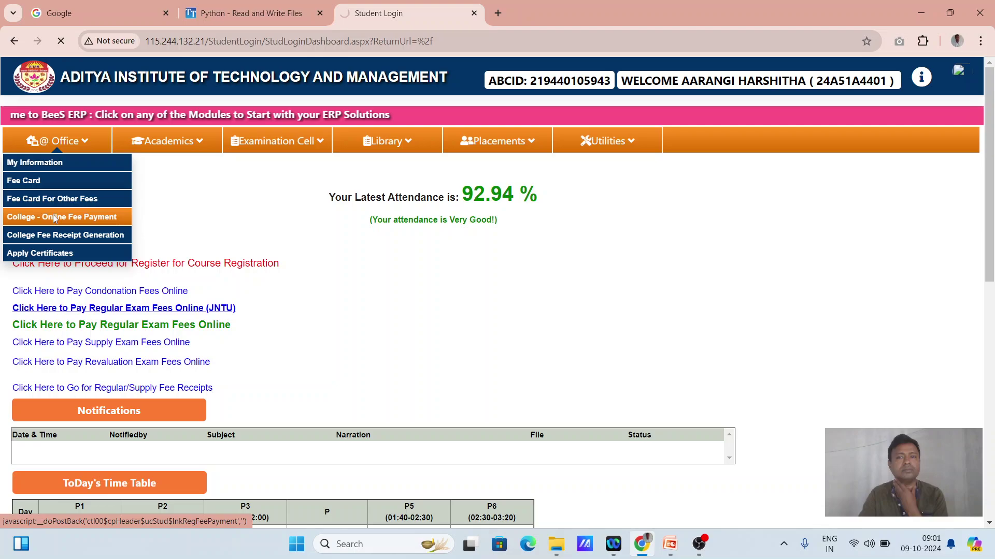
left_click(192, 212)
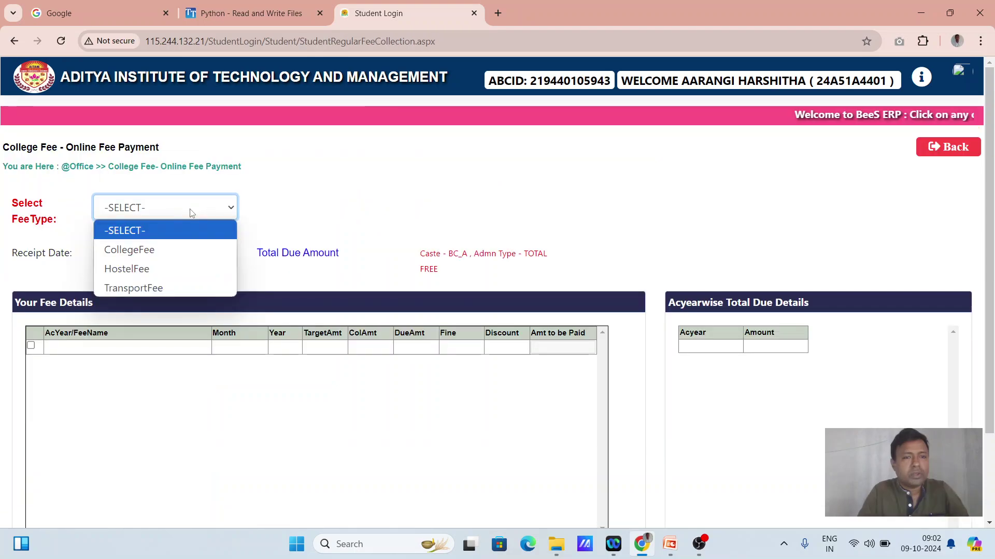
left_click(153, 249)
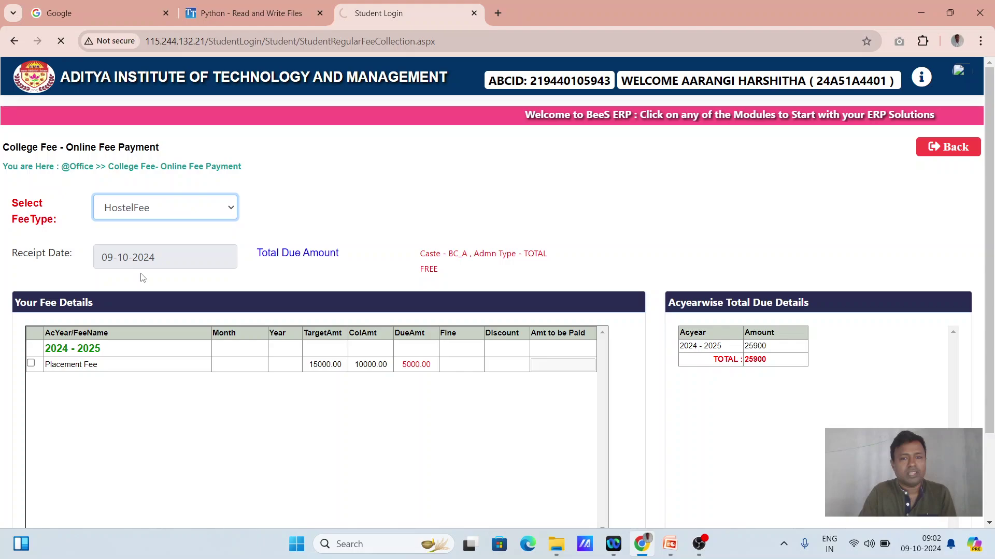
Check the TransportFee dues, then switch back to CollegeFee showing Placement Fee 5000.00
left_click(178, 206)
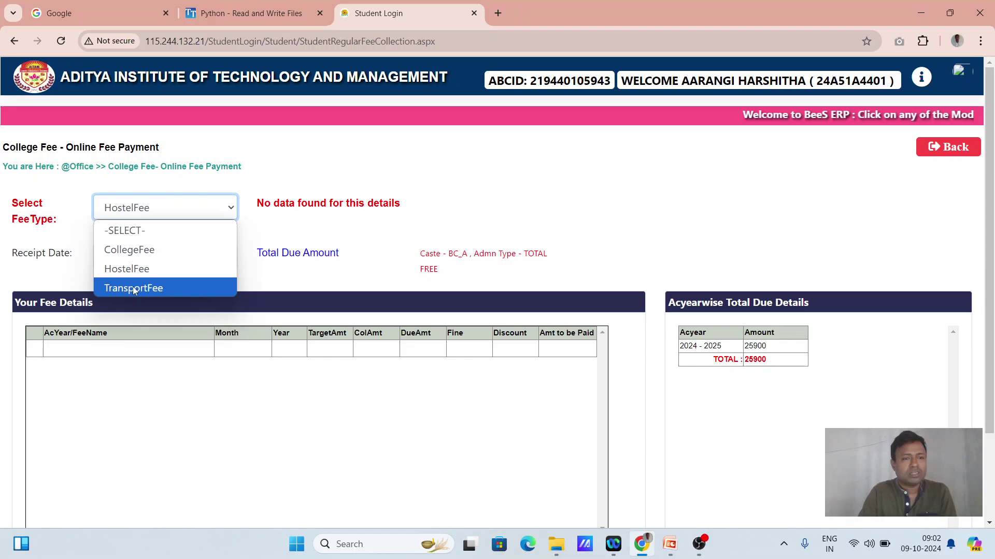
left_click(134, 290)
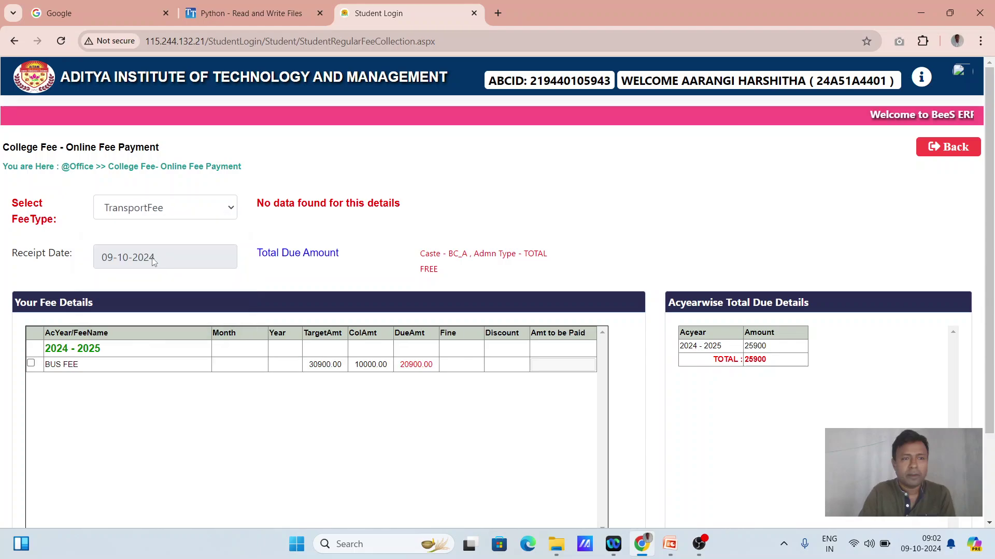
left_click(166, 209)
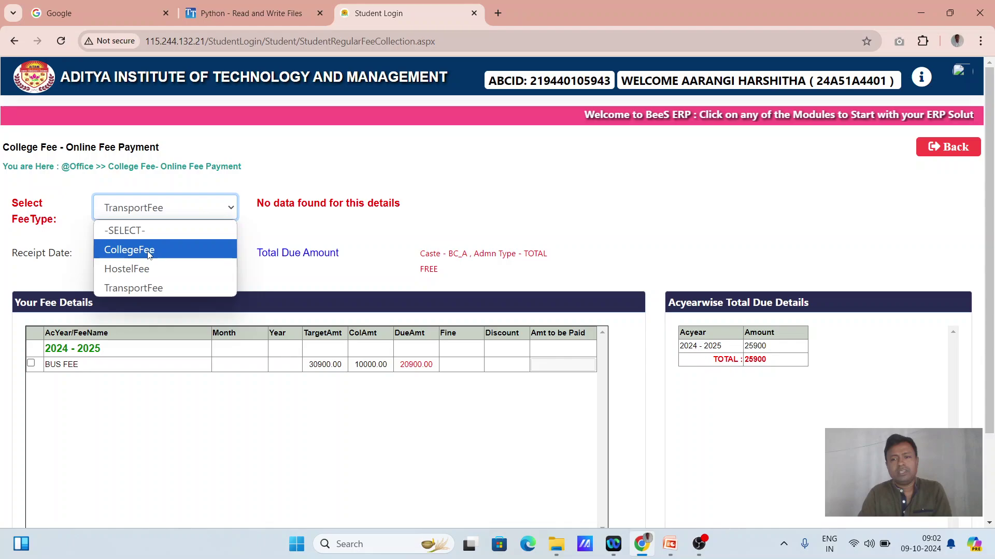
left_click(150, 254)
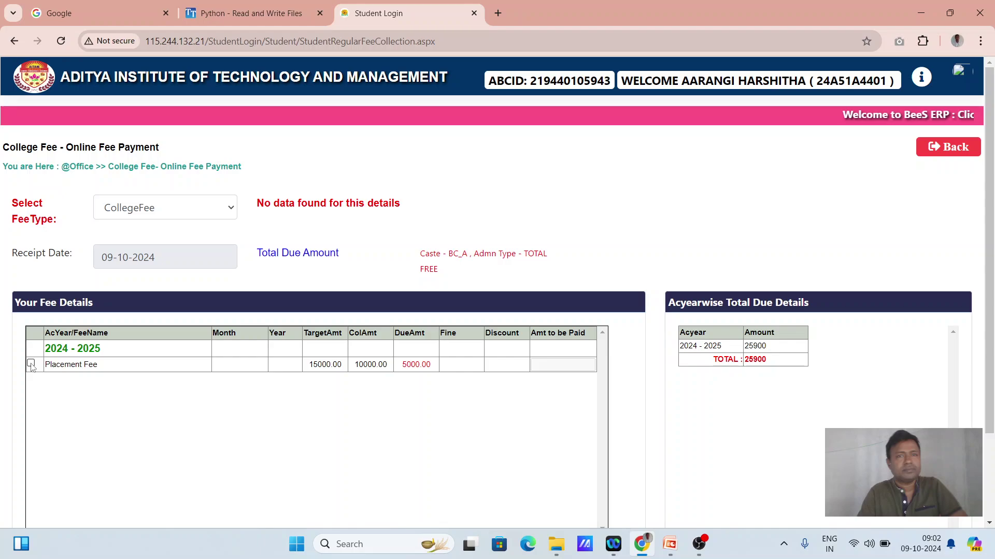
Tick Placement Fee, change the amount to be paid from 5000 to 1, and submit the fee details
left_click(30, 364)
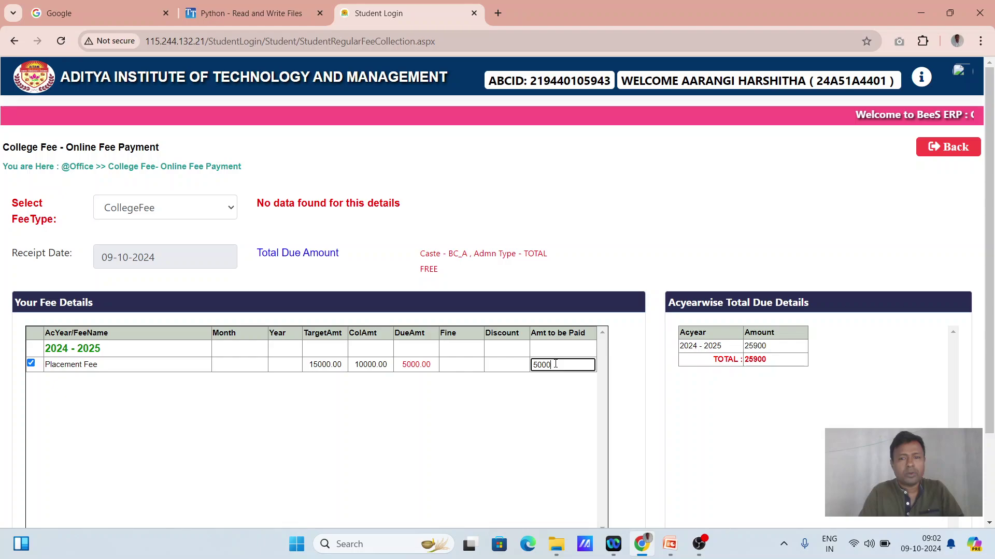
key("BackSpace")
key("BackSpace")
key("BackSpace")
key("BackSpace")
type("1")
scroll(370, 452, "down", 2)
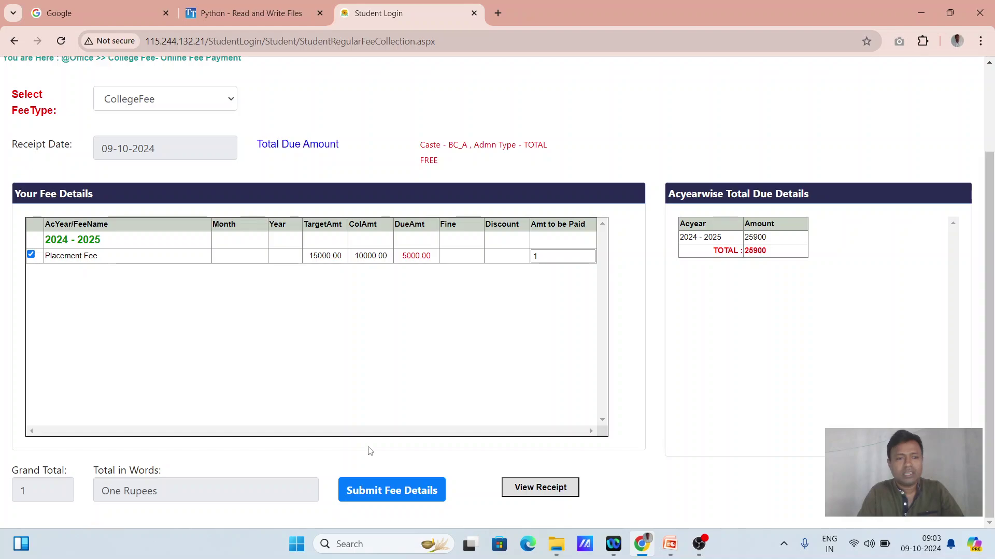
left_click(402, 491)
scroll(979, 388, "down", 1)
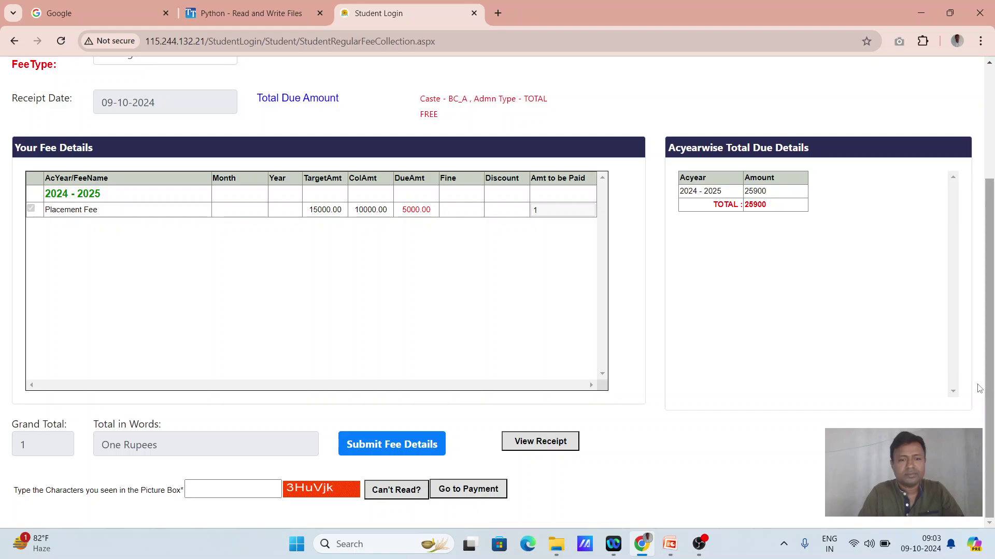
Type the picture-box characters into the verification field, correcting one letter's case
left_click(218, 489)
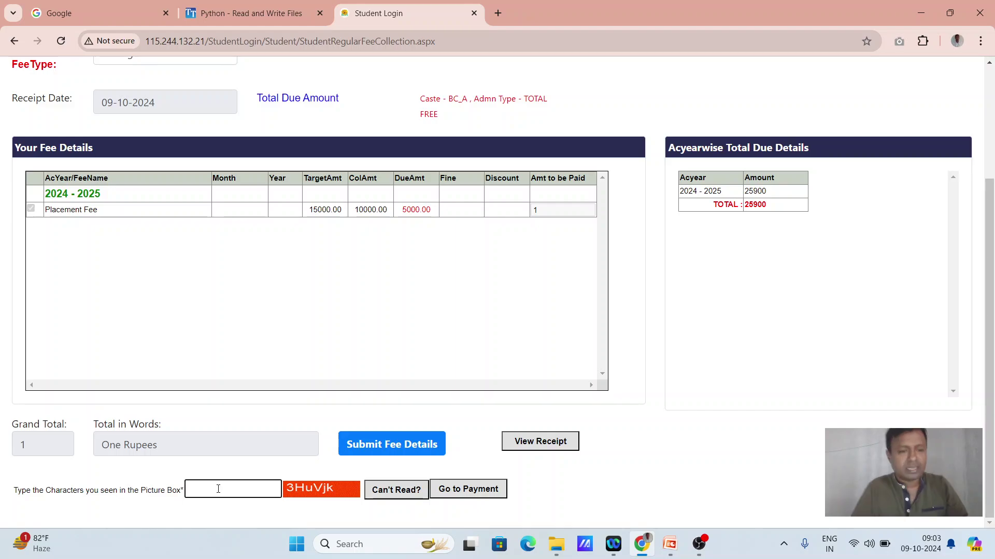
type("3H")
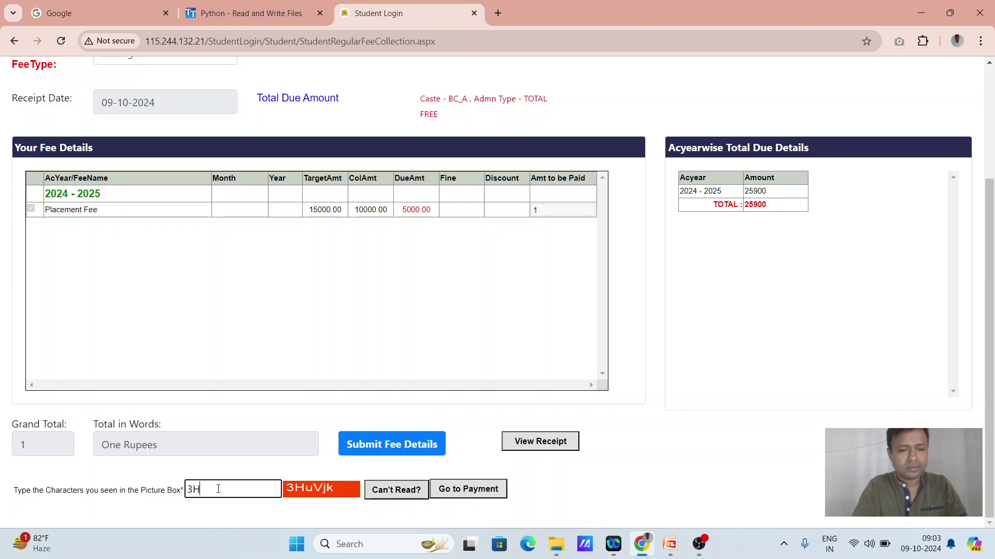
type("U")
key("BackSpace")
type("u")
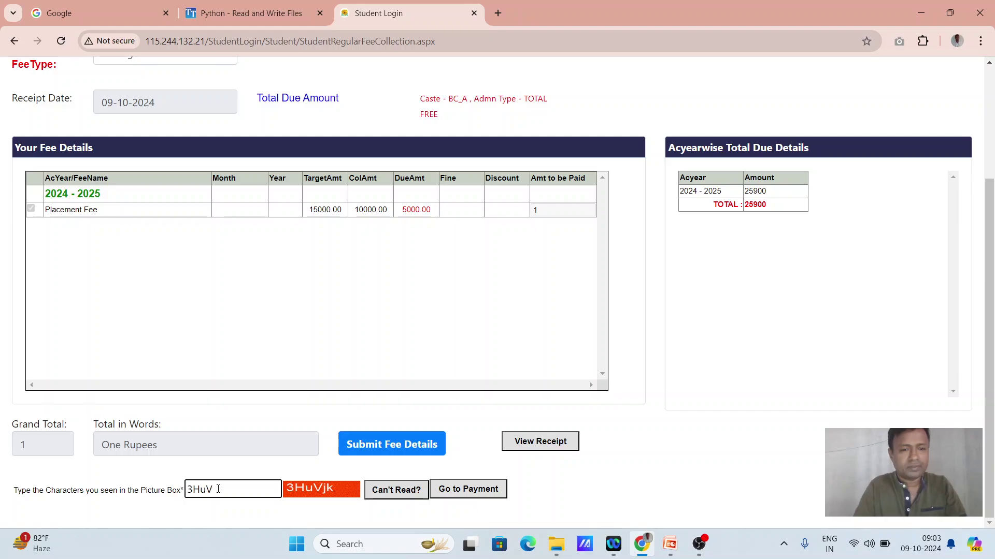
type("Vjk")
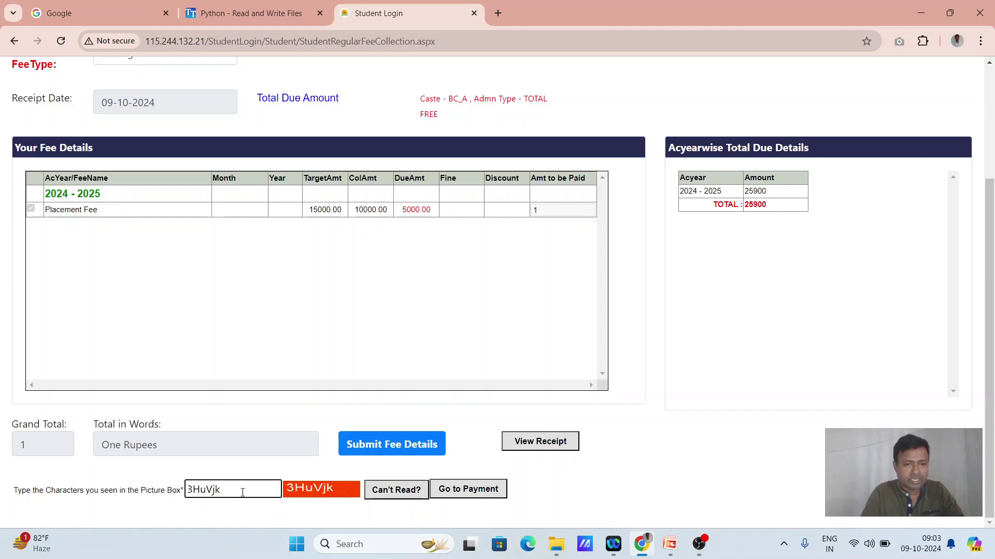
Go to the ₹1 BillDesk payment and try the QR option with BHIM UPI
left_click(462, 495)
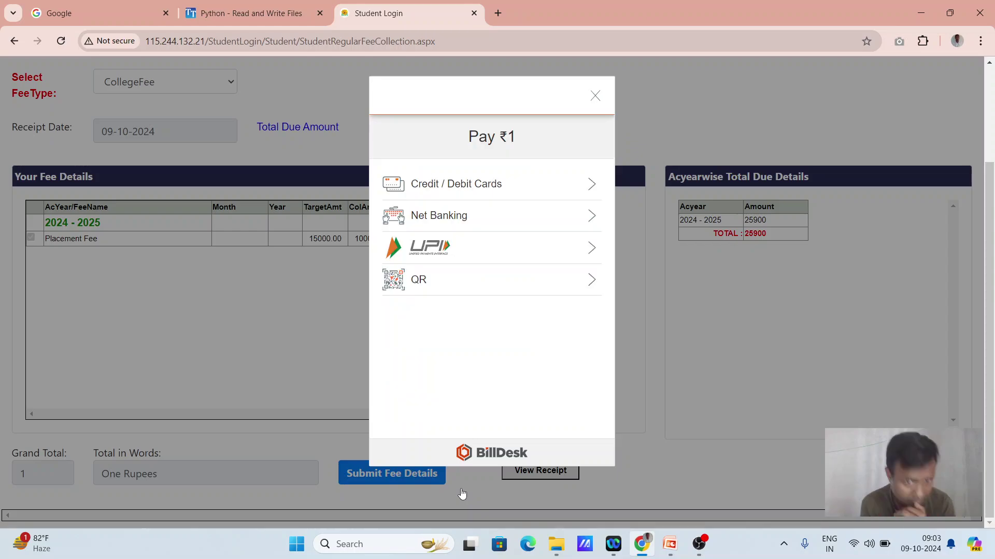
left_click(445, 293)
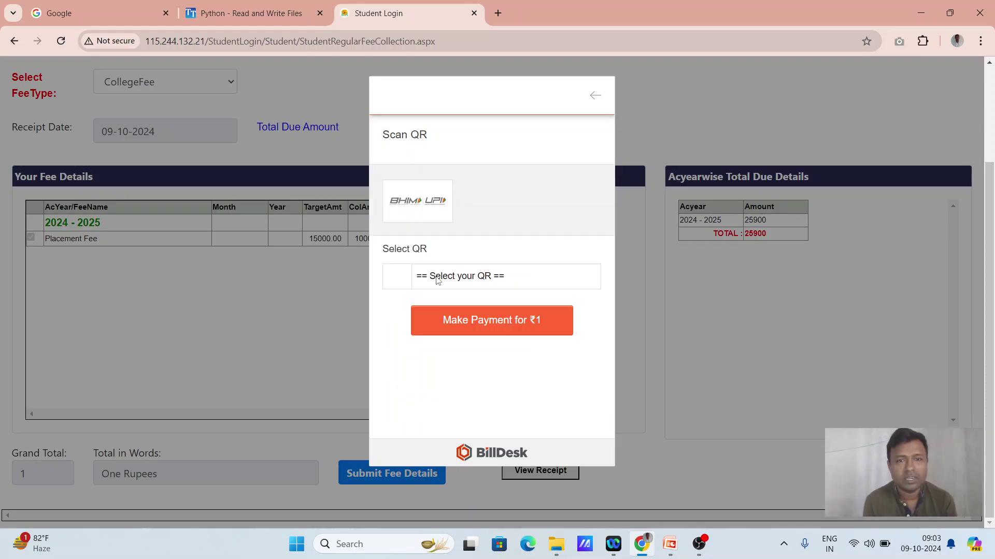
left_click(469, 278)
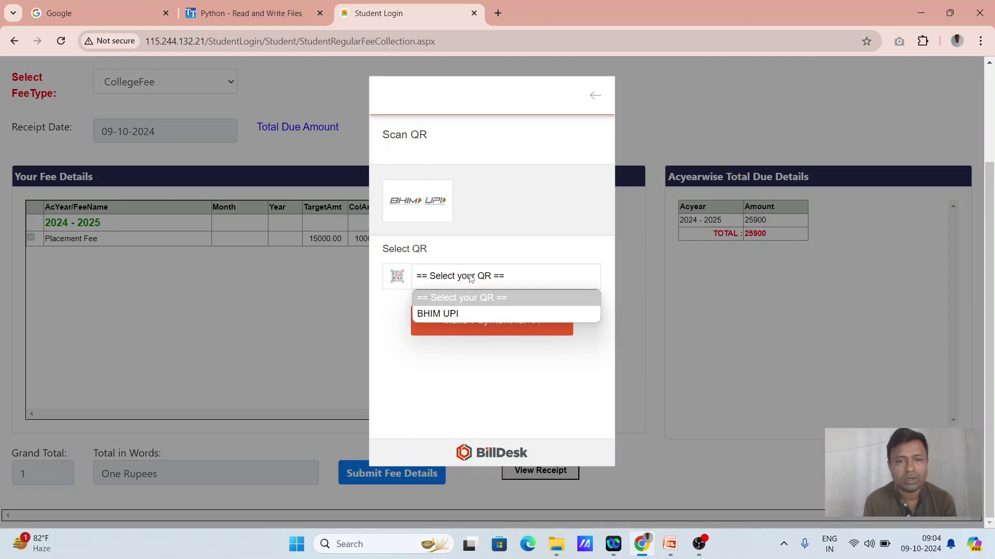
left_click(451, 314)
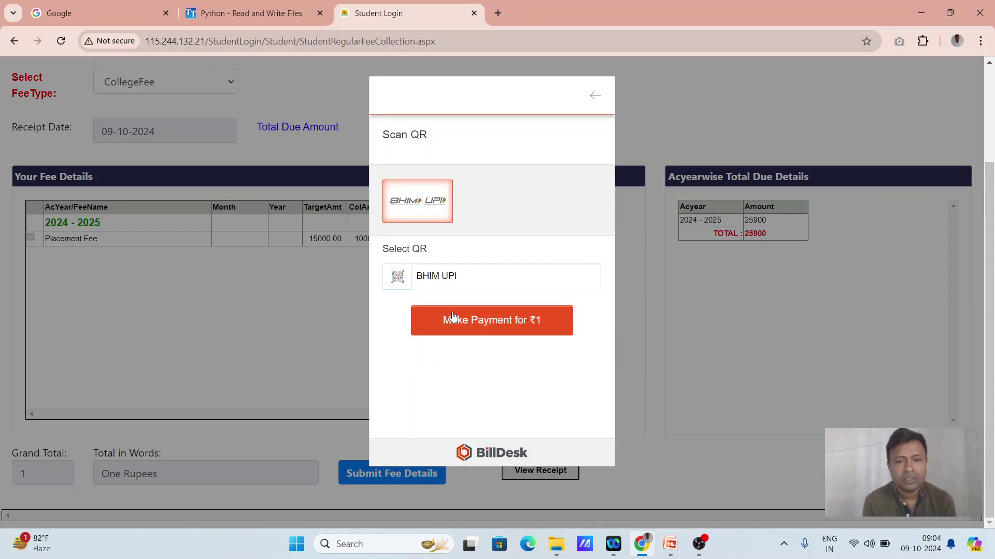
left_click(595, 96)
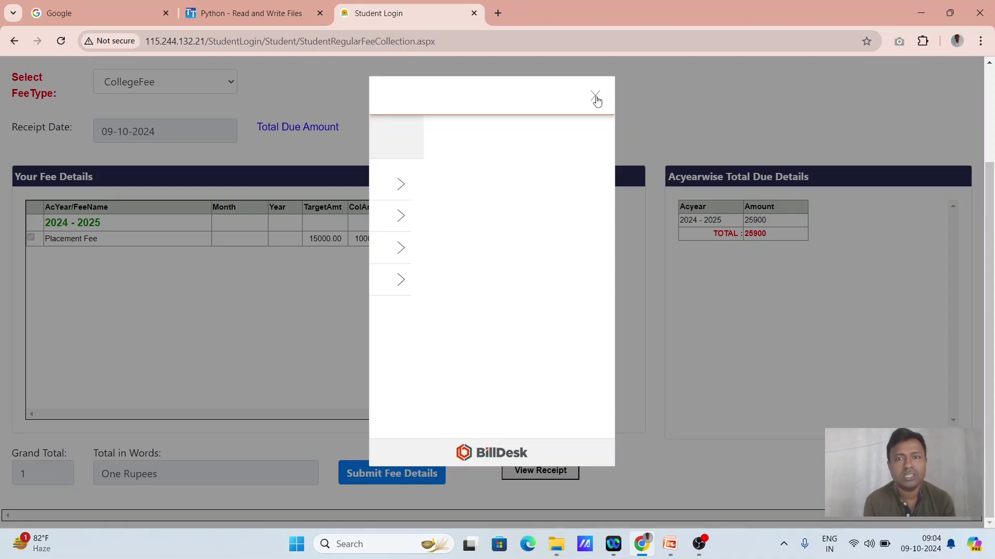
Look at the Credit/Debit Cards form, then return to the payment methods list
left_click(503, 185)
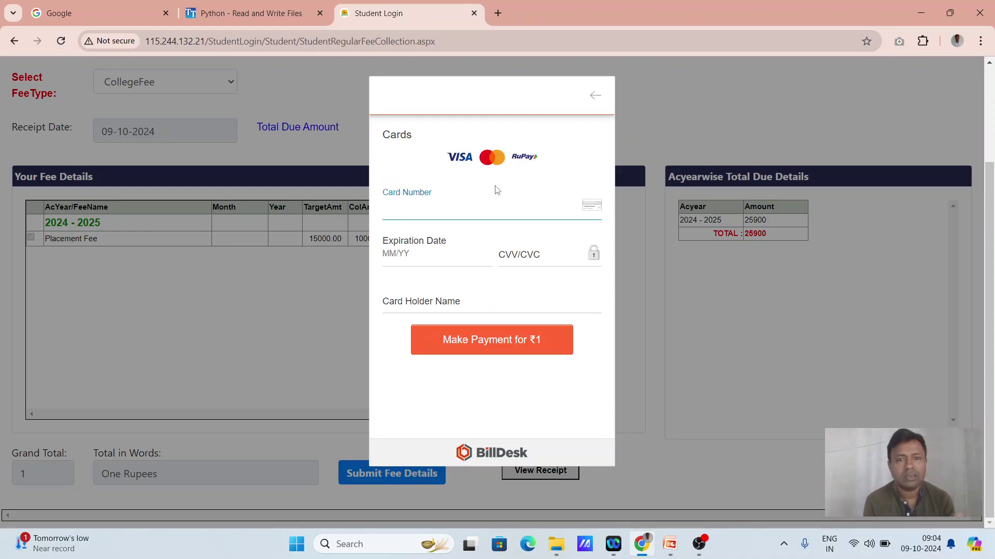
left_click(595, 100)
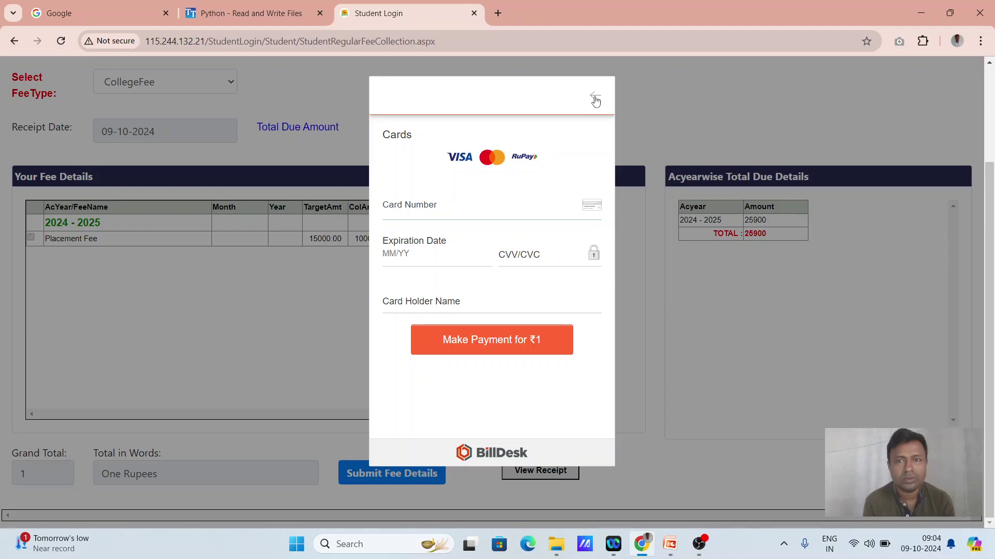
left_click(595, 101)
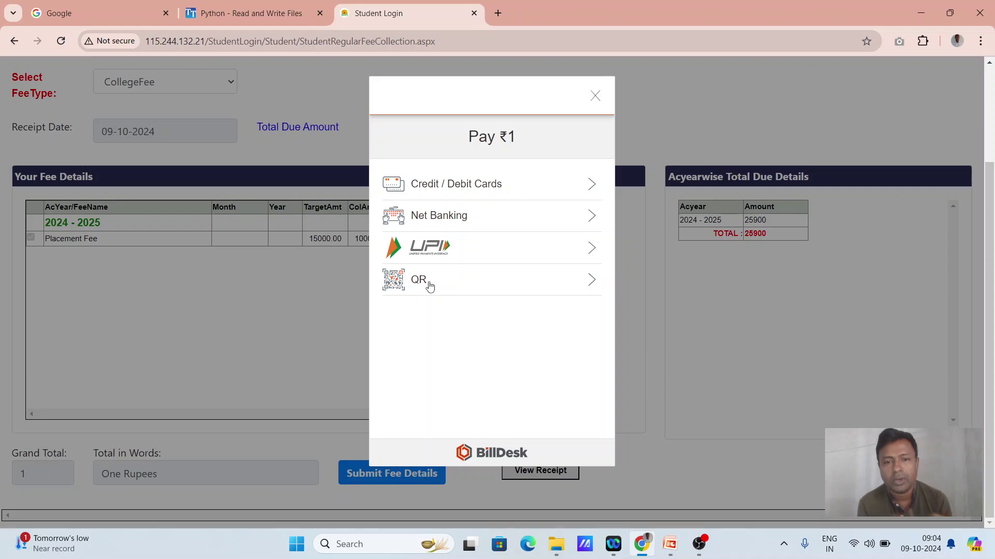
Pay ₹1 by QR with BHIM UPI, leaving Placement Fee due at 4999.00
left_click(430, 286)
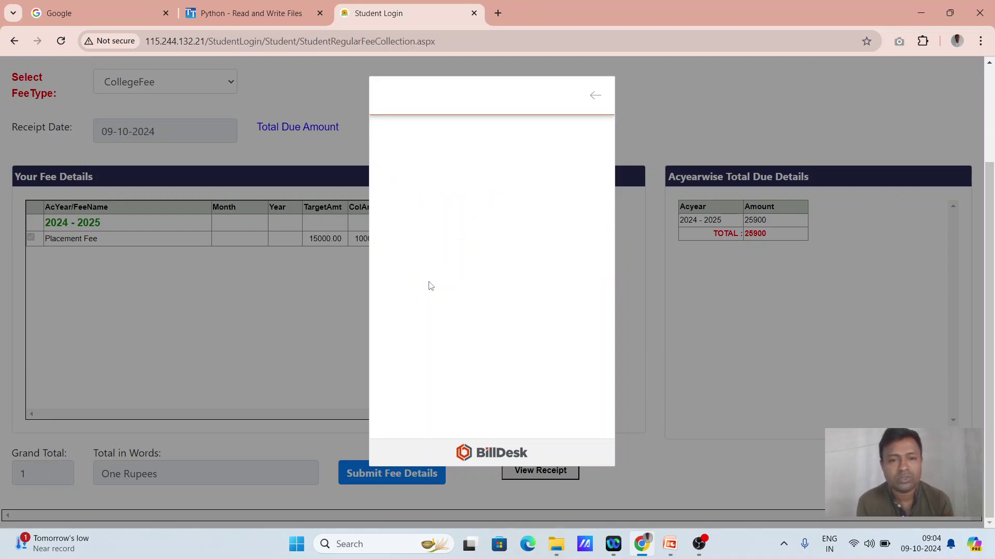
left_click(465, 278)
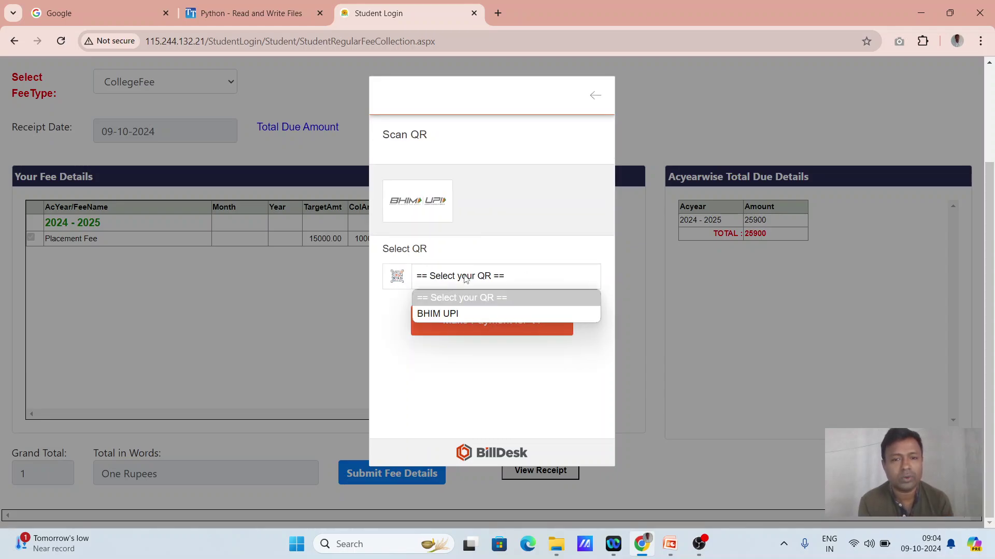
left_click(438, 315)
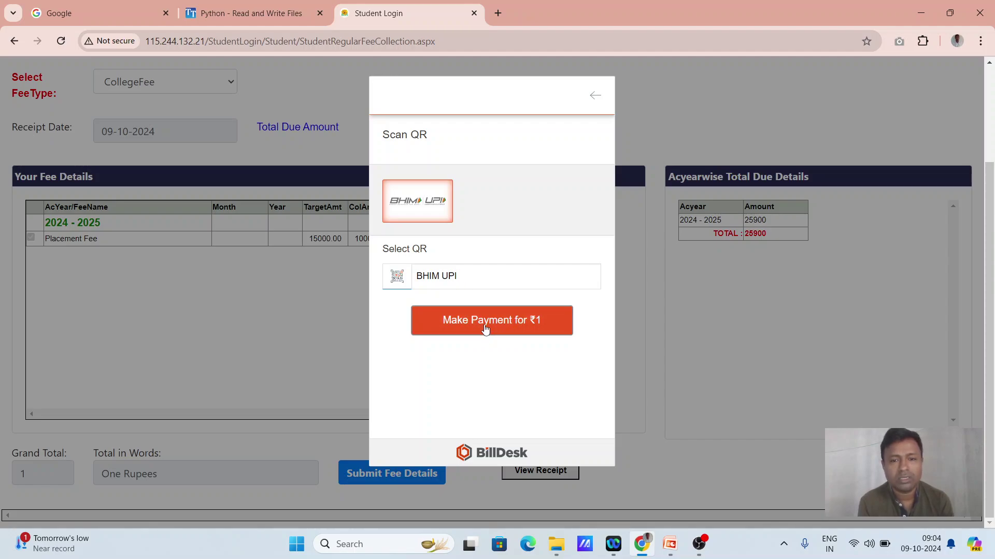
left_click(484, 327)
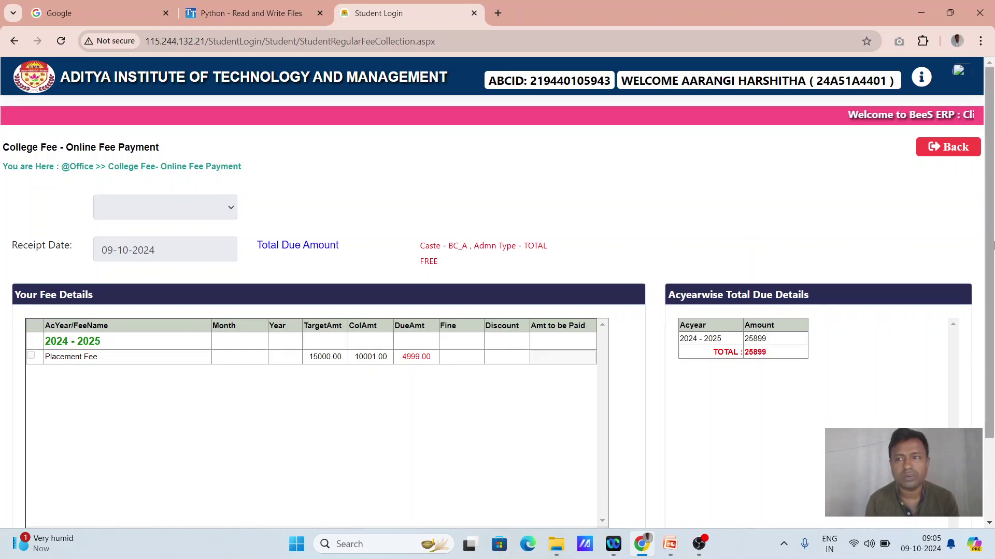
Download and keep the Placement Fee receipt PDF, open it, and zoom out to 80%
scroll(991, 311, "down", 2)
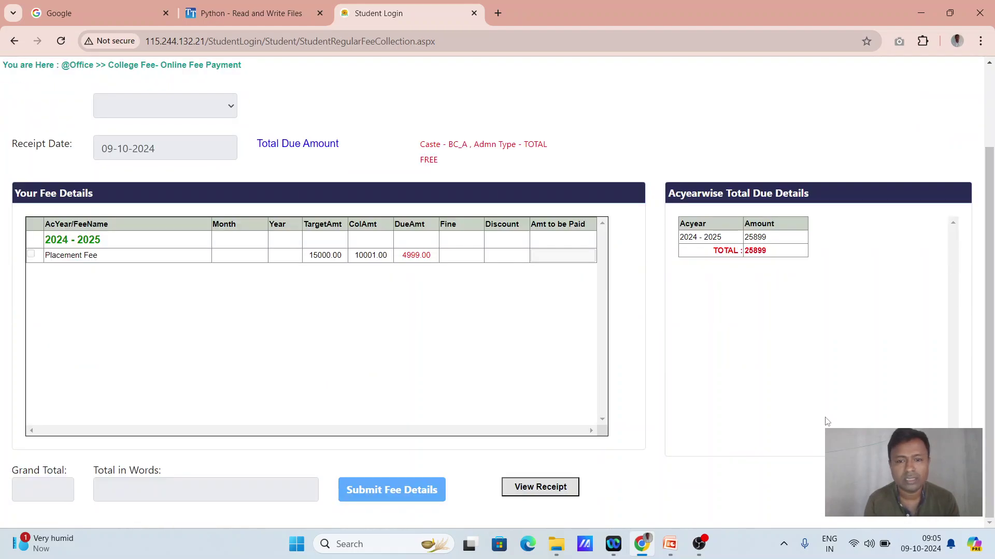
left_click(544, 492)
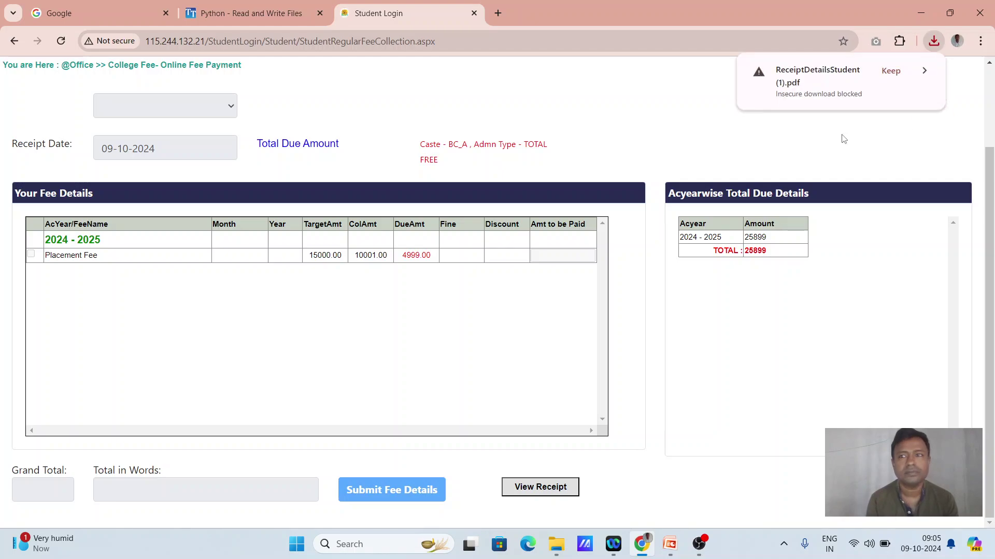
left_click(890, 73)
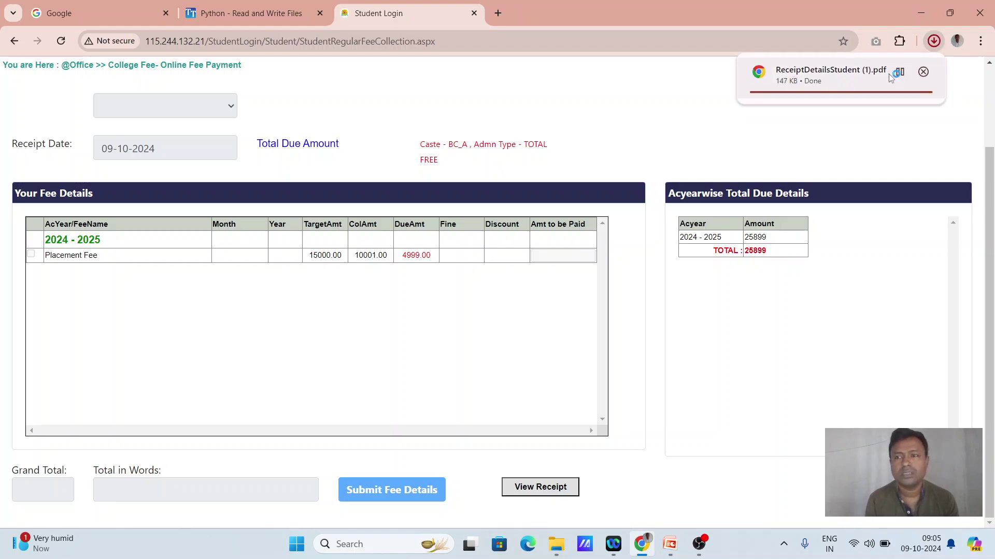
left_click(792, 76)
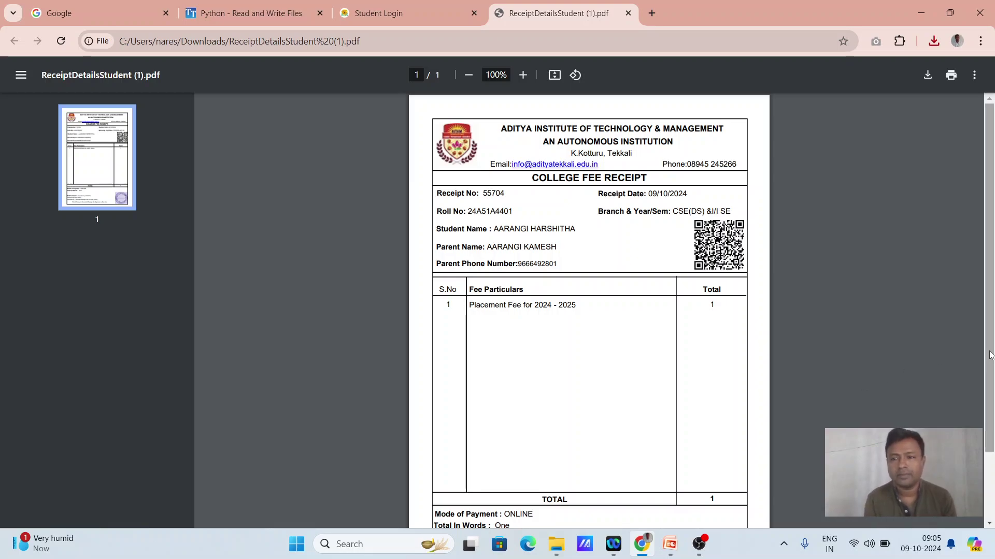
key("ctrl+minus")
key("ctrl+minus")
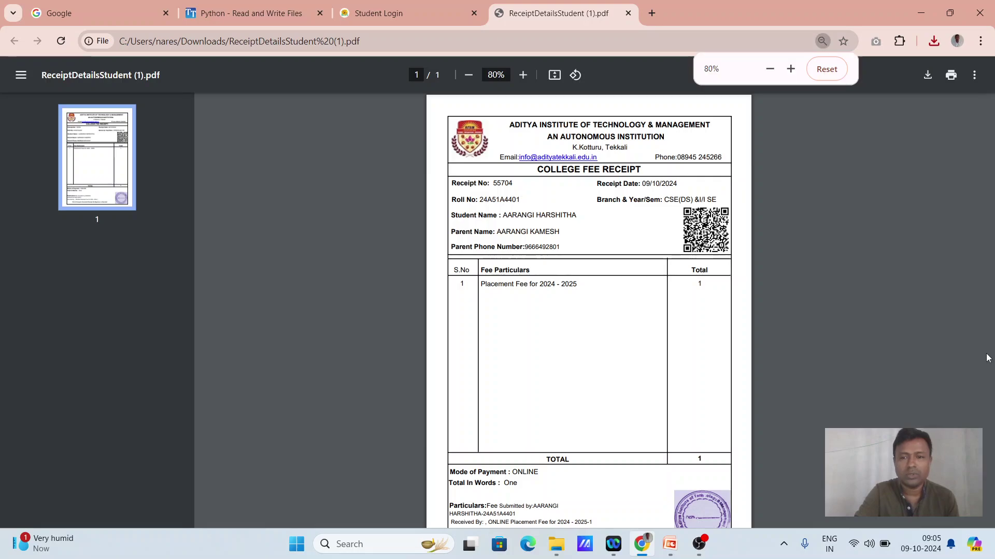